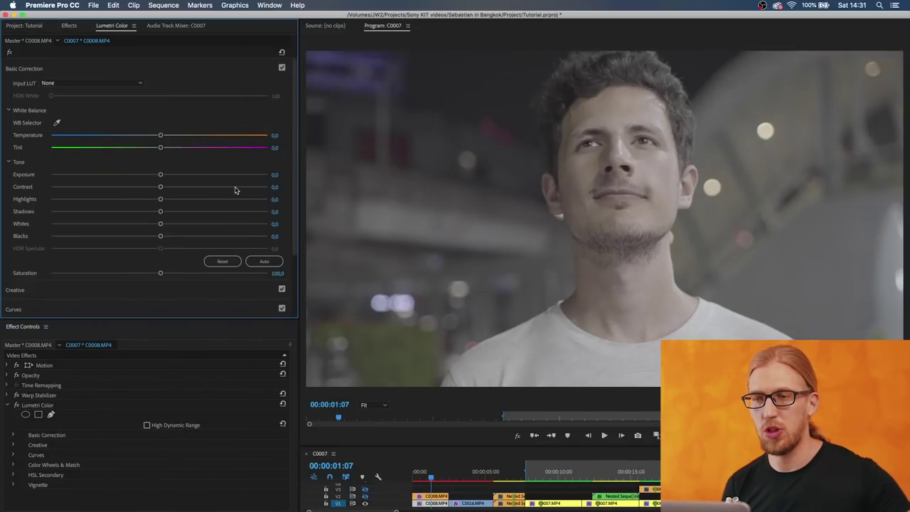
Step: Raise clip C0008's Contrast to 74.2 in Lumetri Basic Correction
left_click_drag(236, 190, 240, 190)
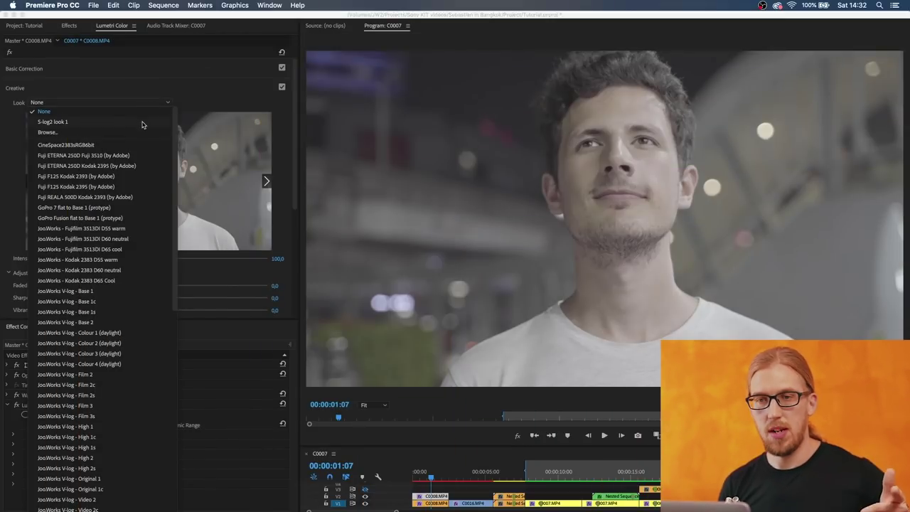
Step: Load S-log2 look 1.CUBE as C0008's creative look, then jump to clip C0016 at 00:00:03:05
left_click(144, 131)
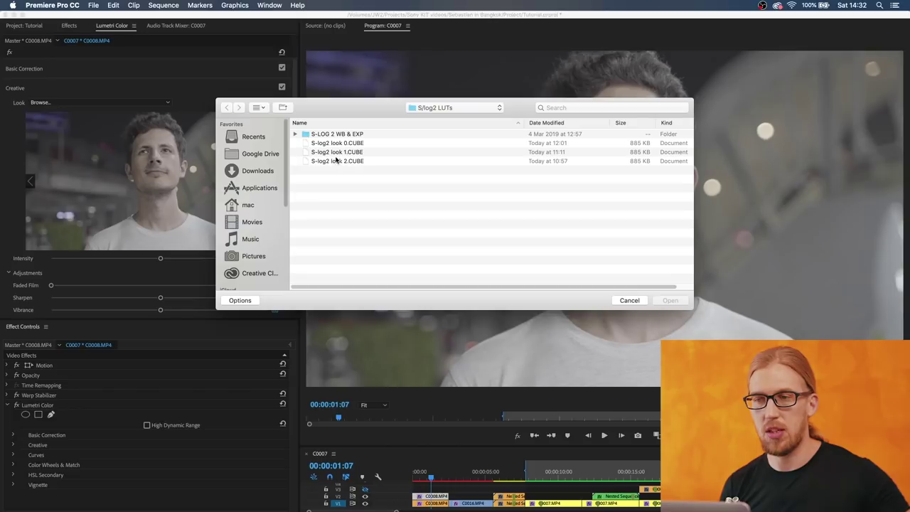
left_click(339, 152)
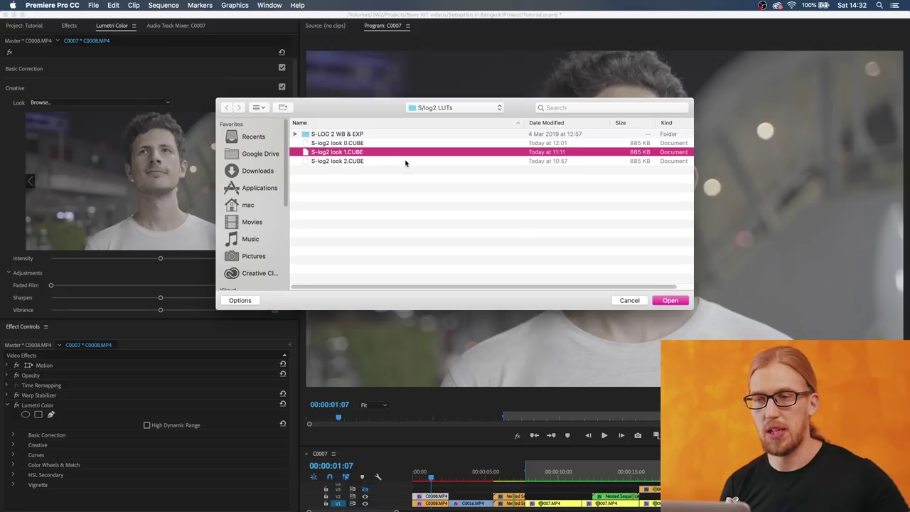
left_click(659, 302)
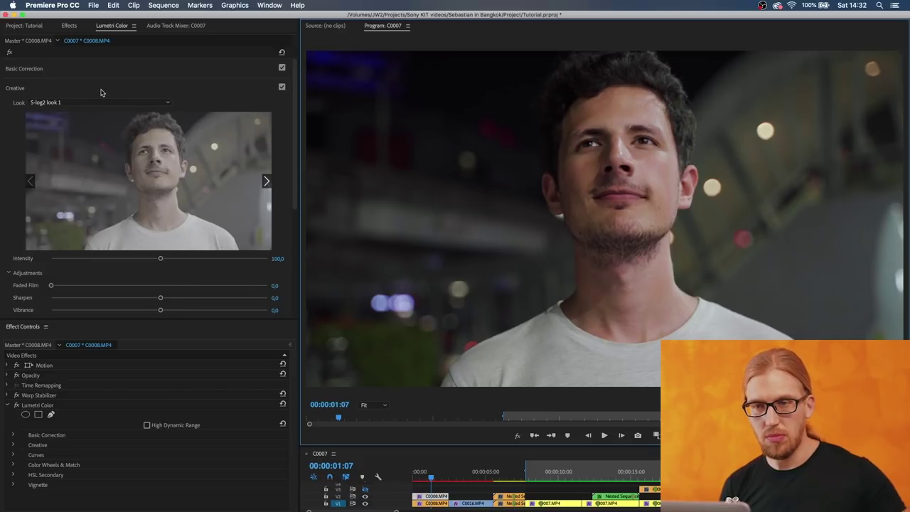
left_click(101, 91)
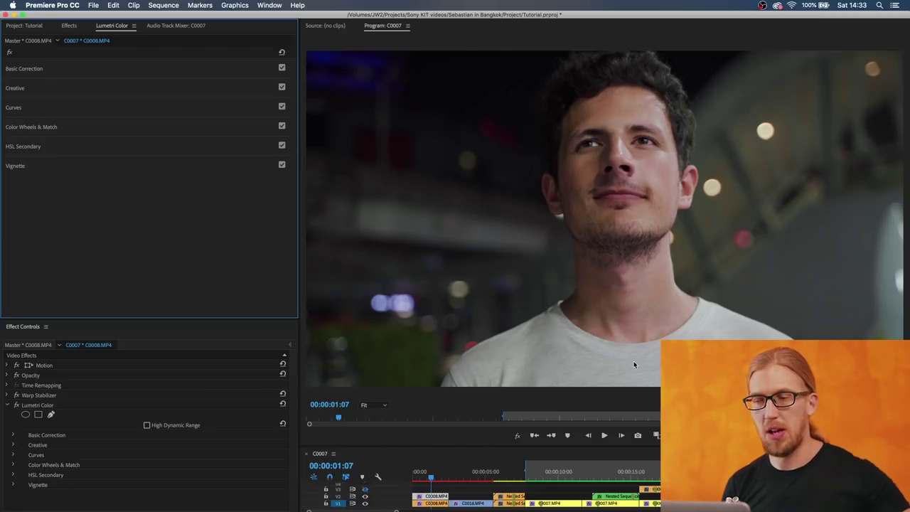
left_click(460, 478)
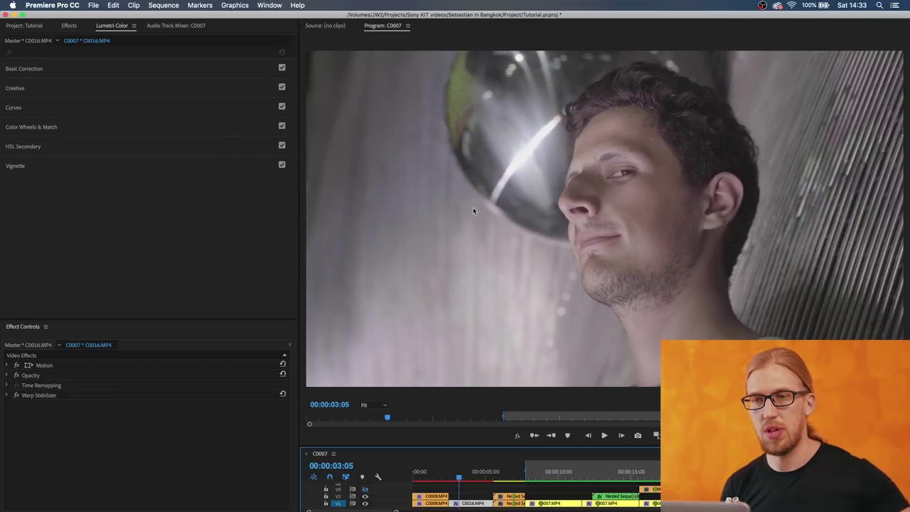
Step: Apply S-log2 look 1.CUBE as clip C0016's creative look
left_click(124, 88)
left_click(122, 102)
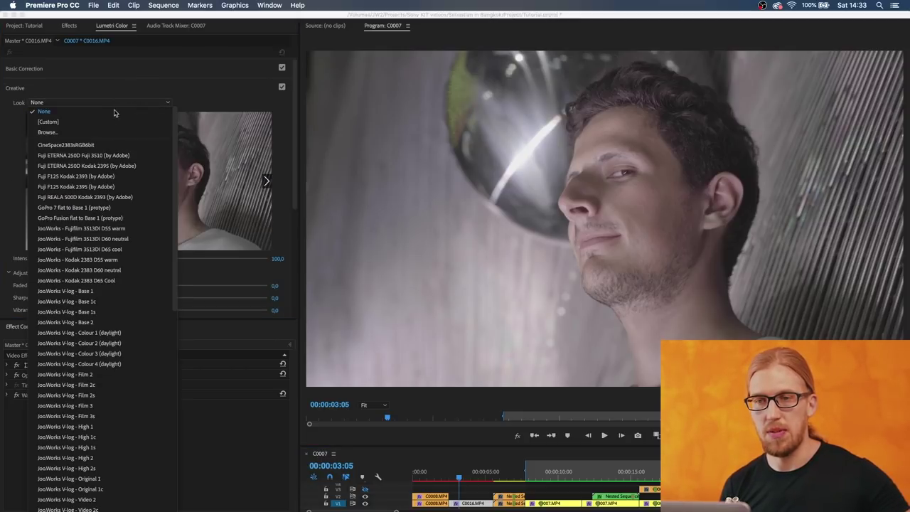
left_click(109, 135)
double_click(334, 155)
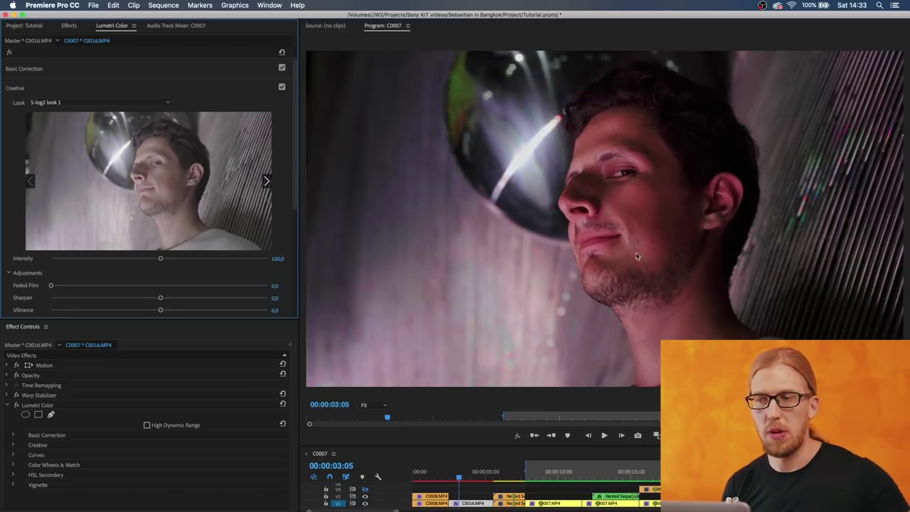
Step: Reopen Basic Correction to lift C0016's Exposure to 0.5
left_click(102, 70)
left_click(102, 70)
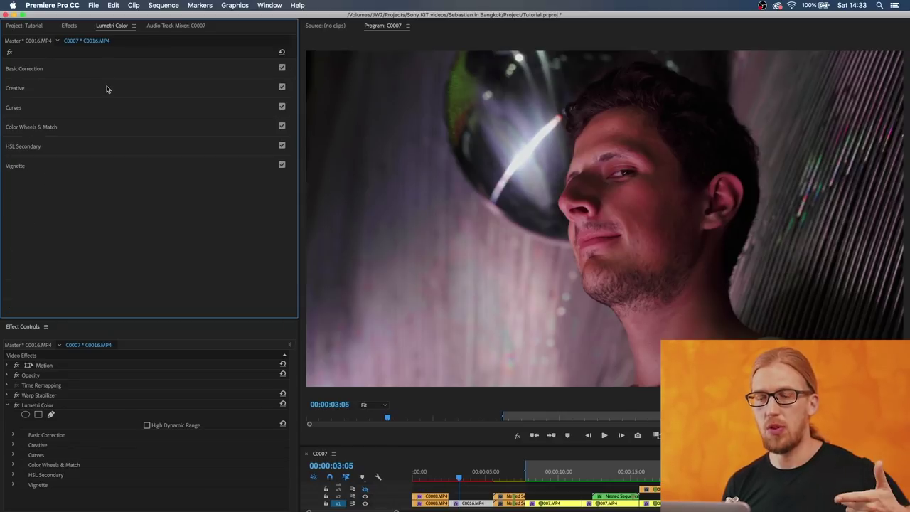
left_click(107, 69)
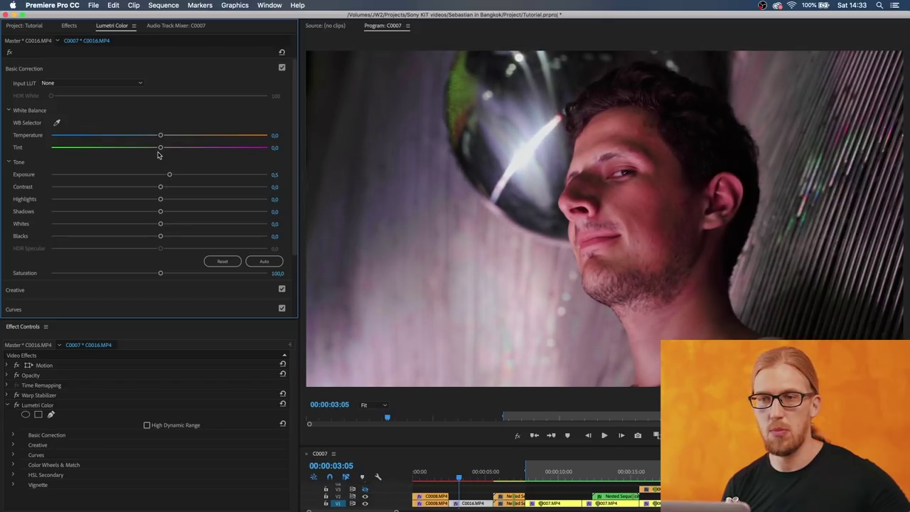
Step: Set C0016's Tint to -10.3 and Temperature to -3.3, then collapse the Lumetri sections
left_click(147, 150)
left_click(150, 137)
left_click(154, 137)
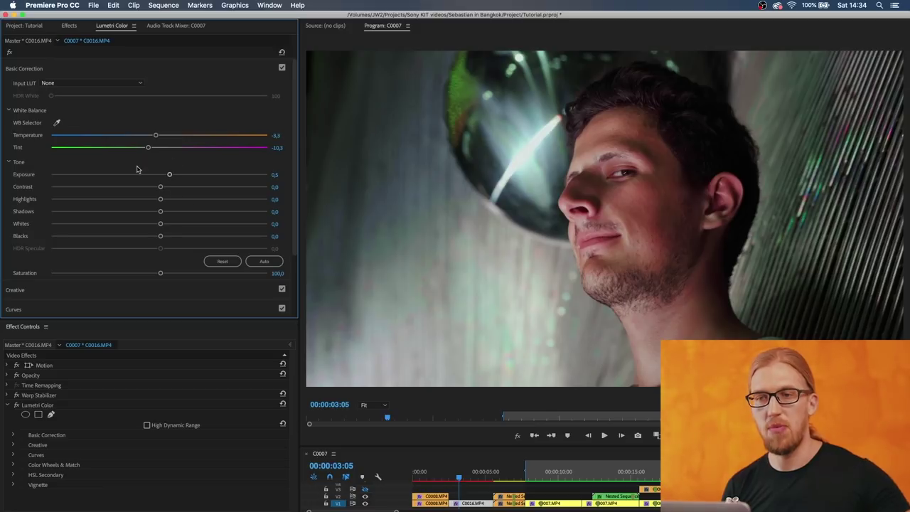
left_click(114, 70)
left_click(106, 89)
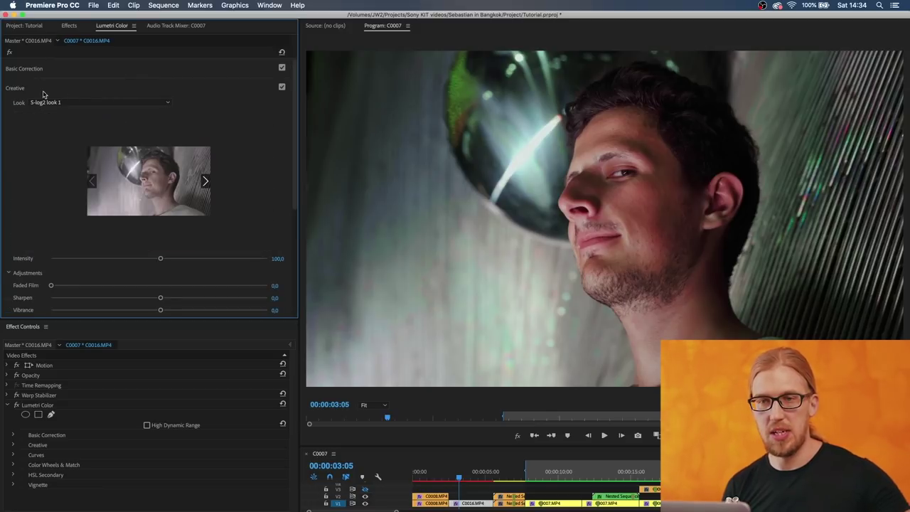
left_click(85, 93)
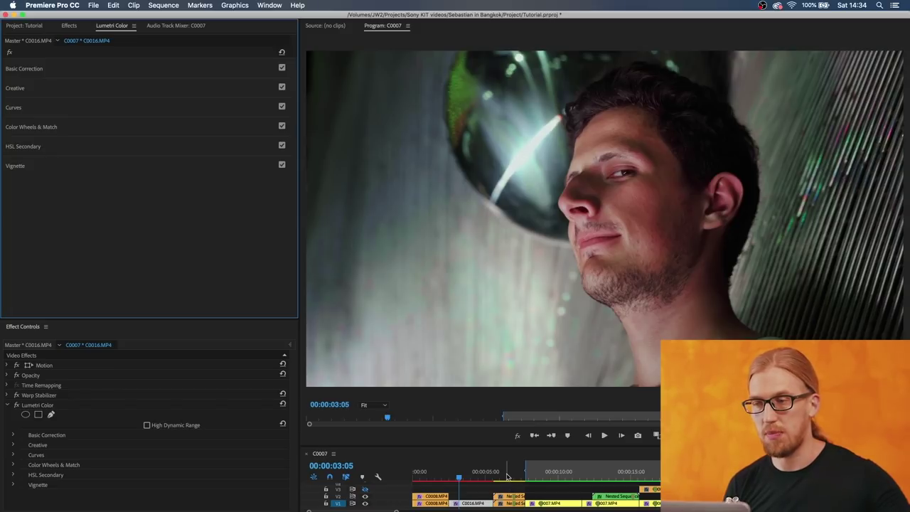
Step: Move to 00:00:06:24 and select the Nested Sequence 09 clip and the V1 clip below it
left_click(513, 473)
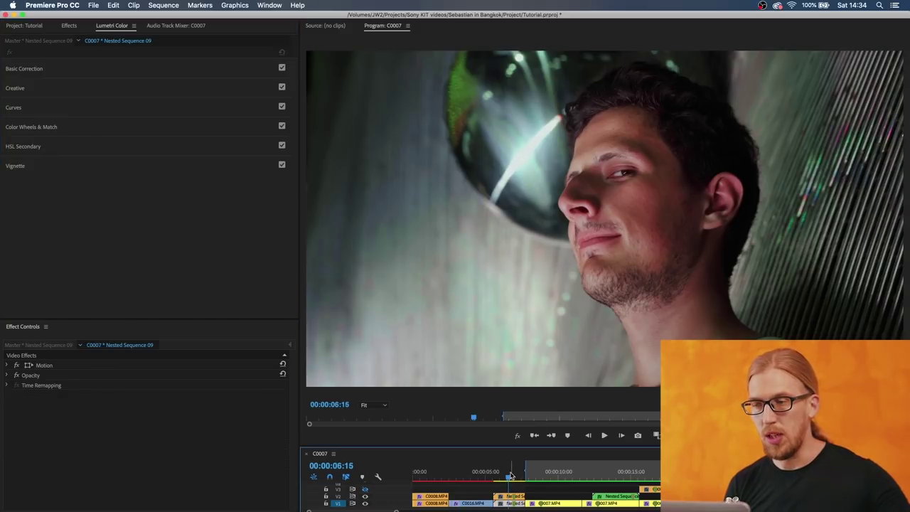
left_click(551, 436)
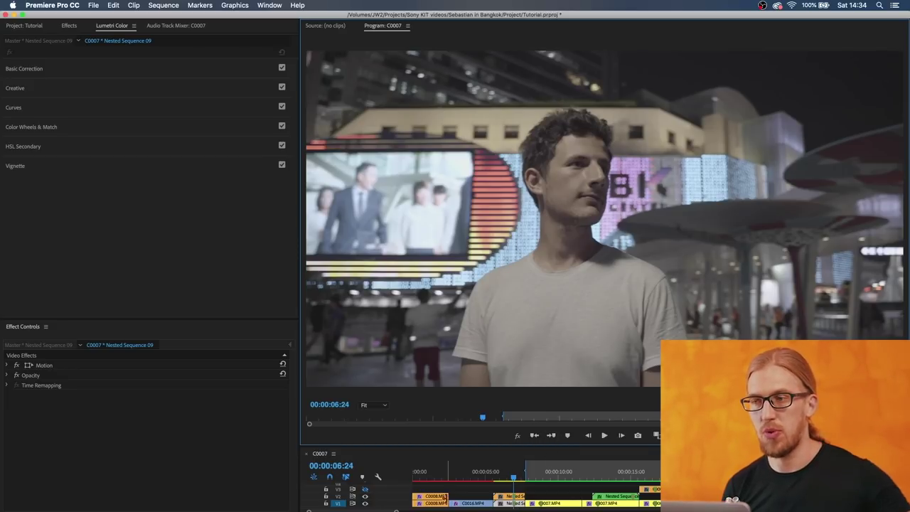
left_click(505, 497)
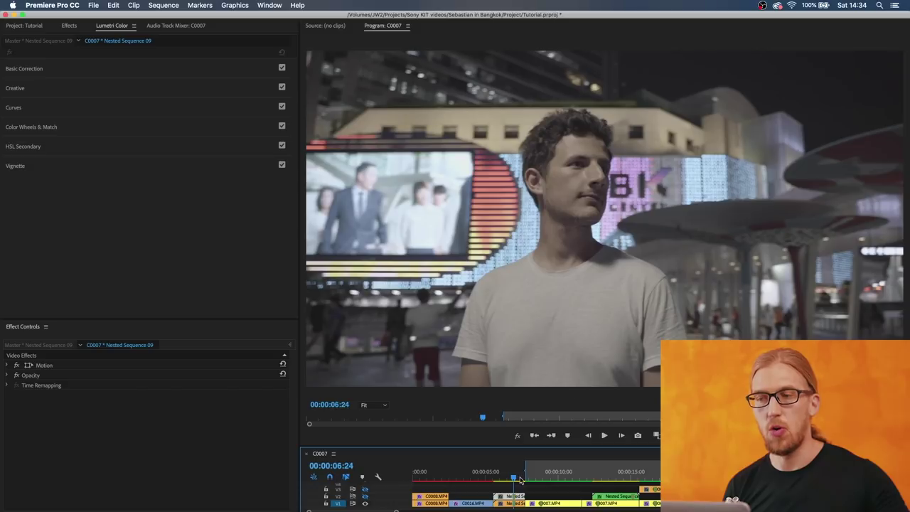
left_click(513, 504)
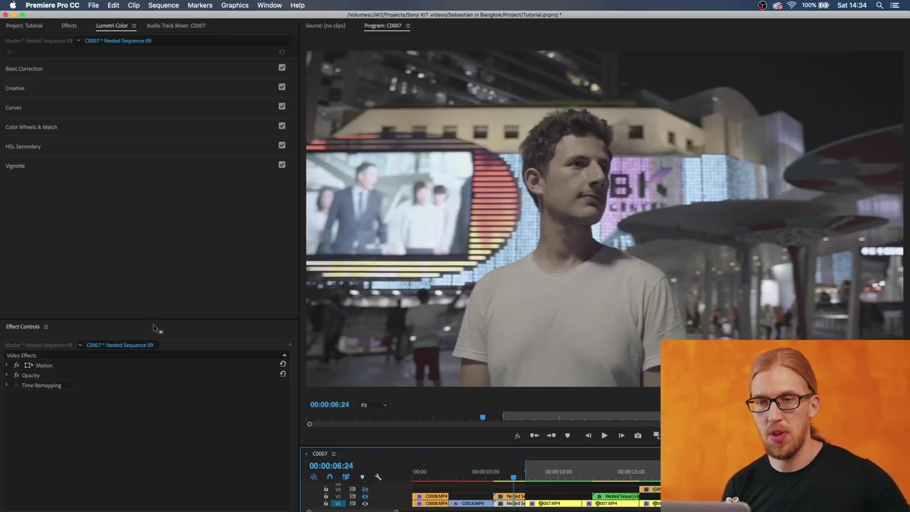
Step: Apply S-log2 look 1.CUBE as the nested night clip's creative look
left_click(88, 89)
left_click(92, 103)
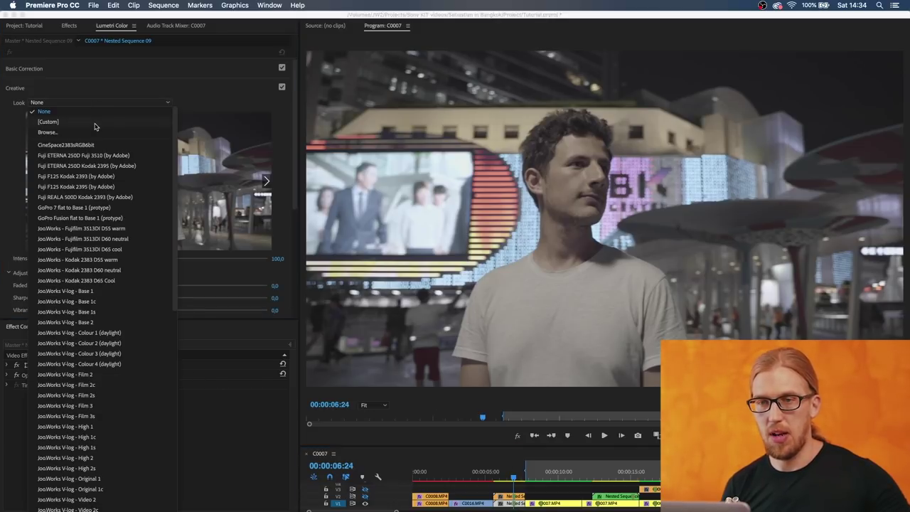
left_click(101, 133)
left_click(349, 154)
left_click(669, 300)
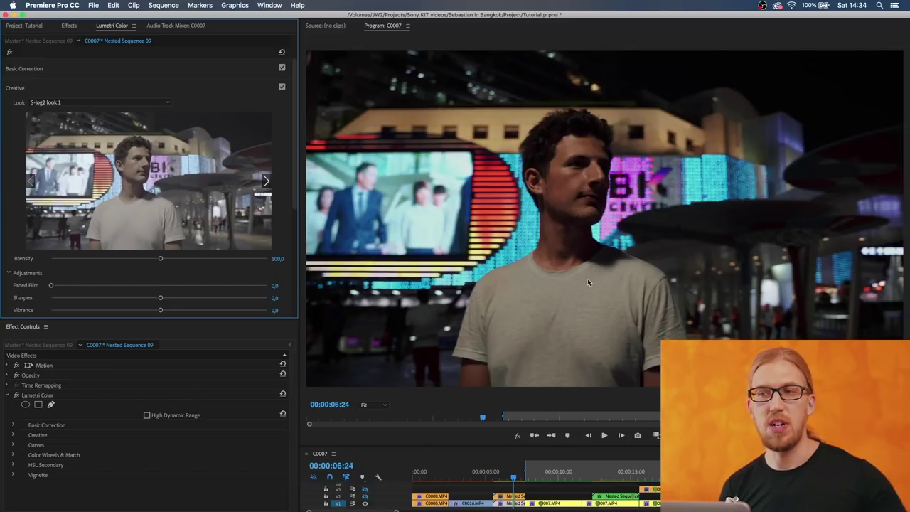
Step: Raise Exposure to 1.5 and pull Highlights down to -24.3
left_click(152, 69)
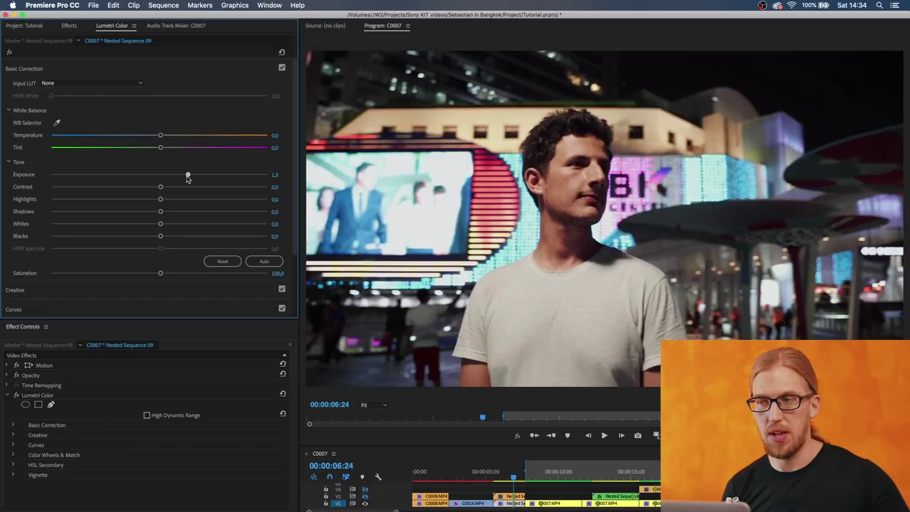
left_click_drag(187, 179, 191, 178)
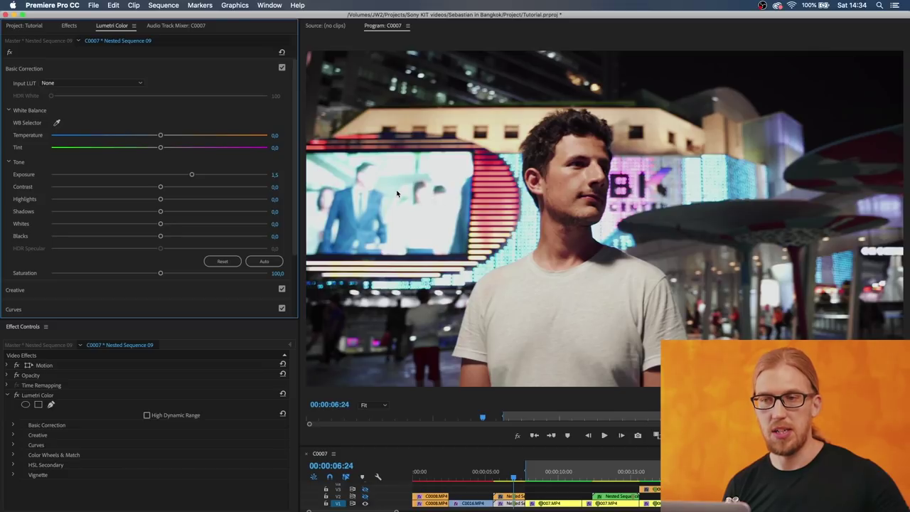
left_click(141, 200)
left_click_drag(138, 202, 132, 203)
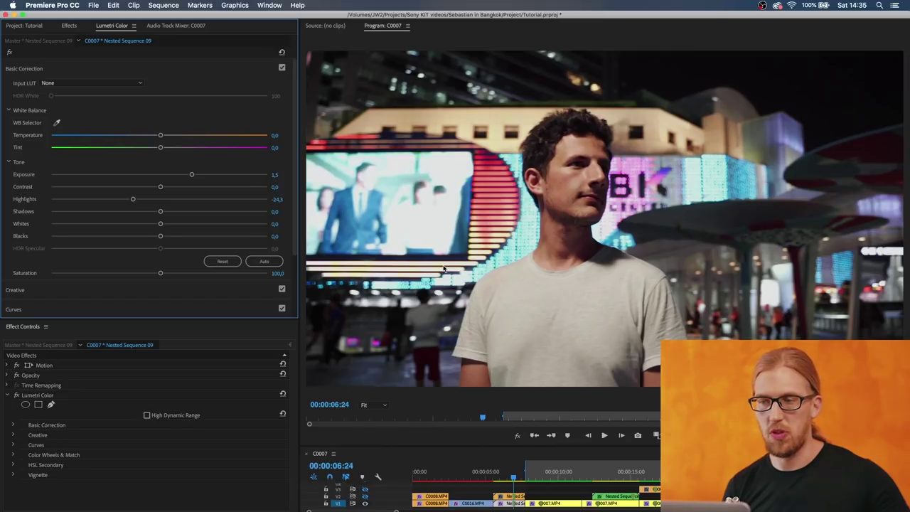
Step: Toggle effects off and on to compare the grade, then select the ungraded V1 clip
left_click(517, 436)
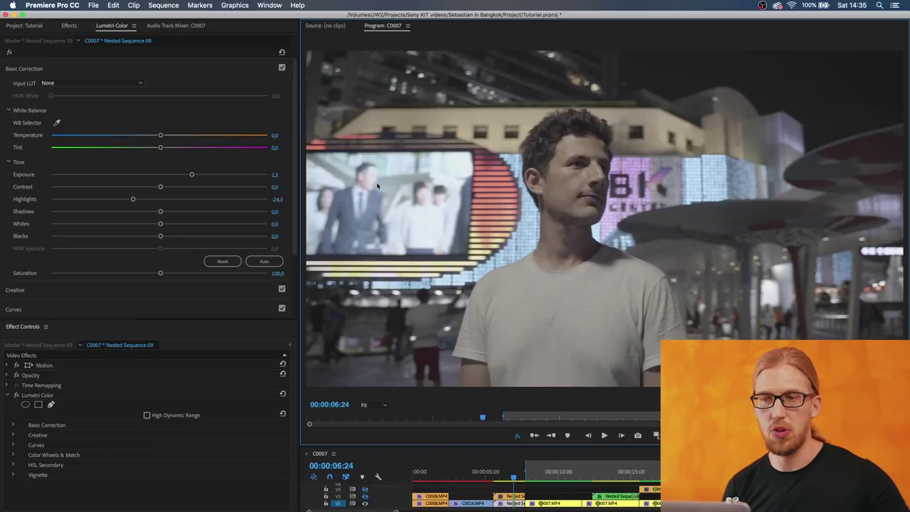
left_click(517, 436)
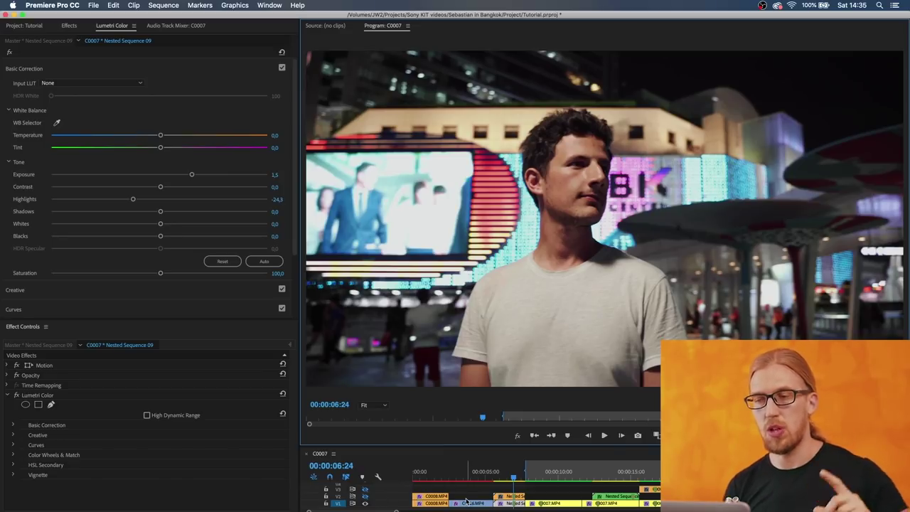
left_click(503, 504)
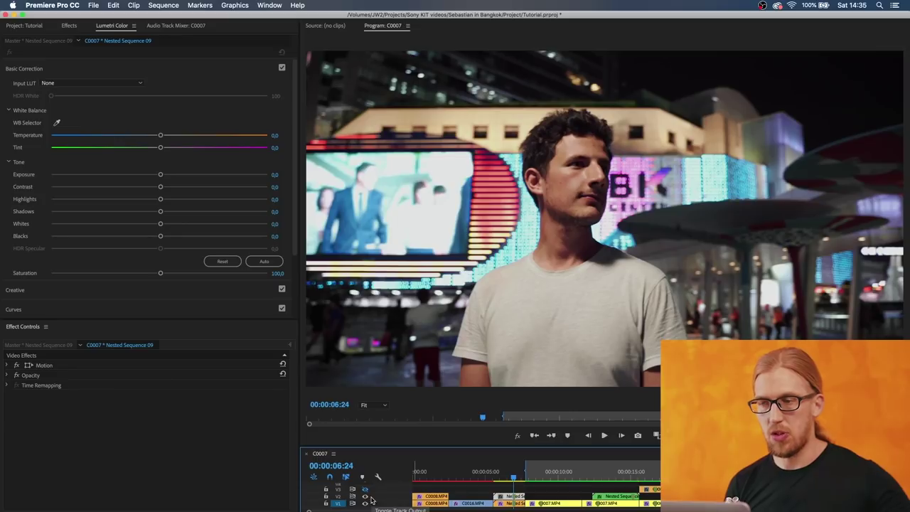
Step: Turn off the graded V3 track's output to view the raw night clip
left_click(517, 436)
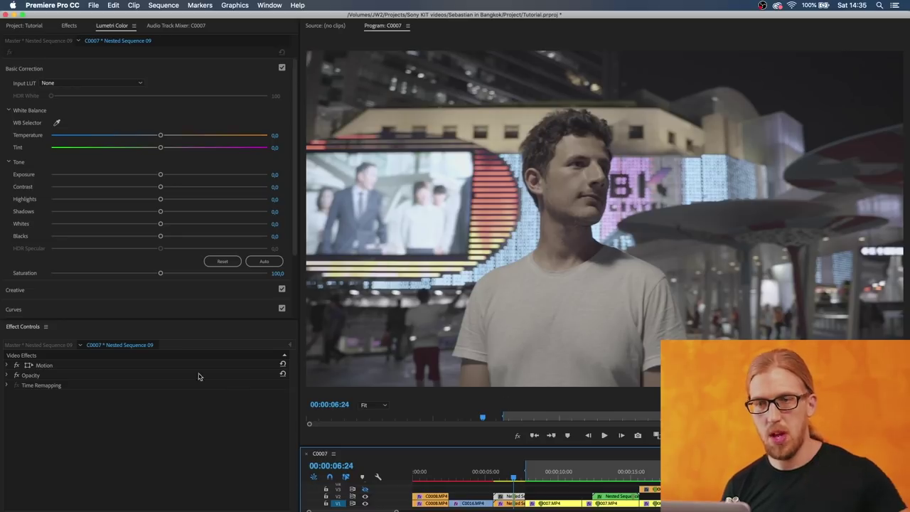
left_click(131, 71)
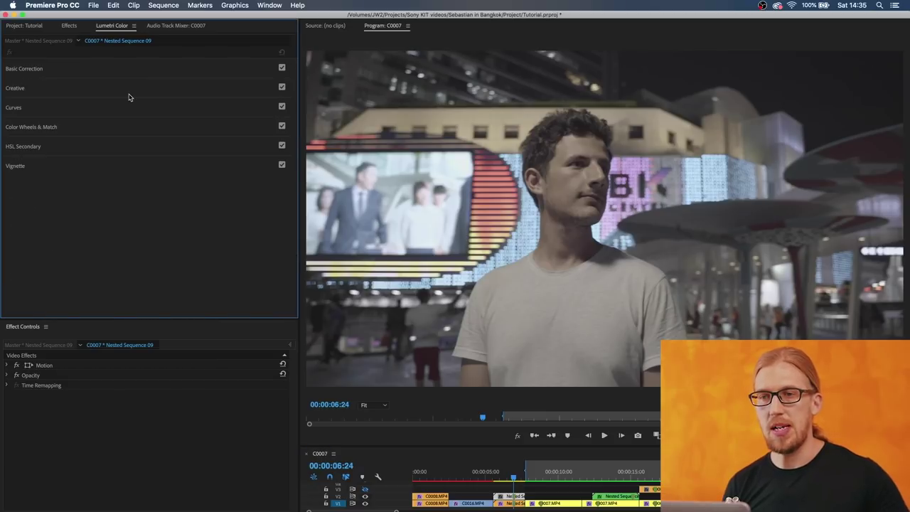
left_click(129, 88)
left_click(124, 71)
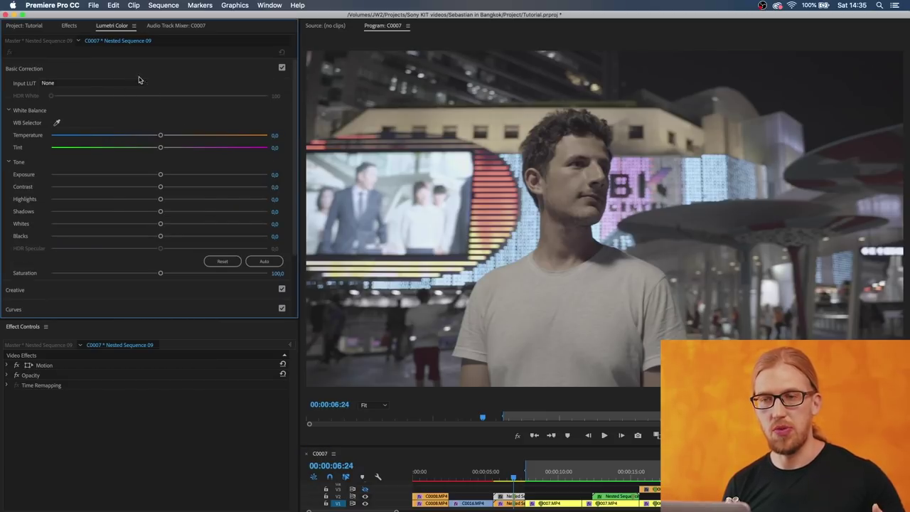
left_click(135, 74)
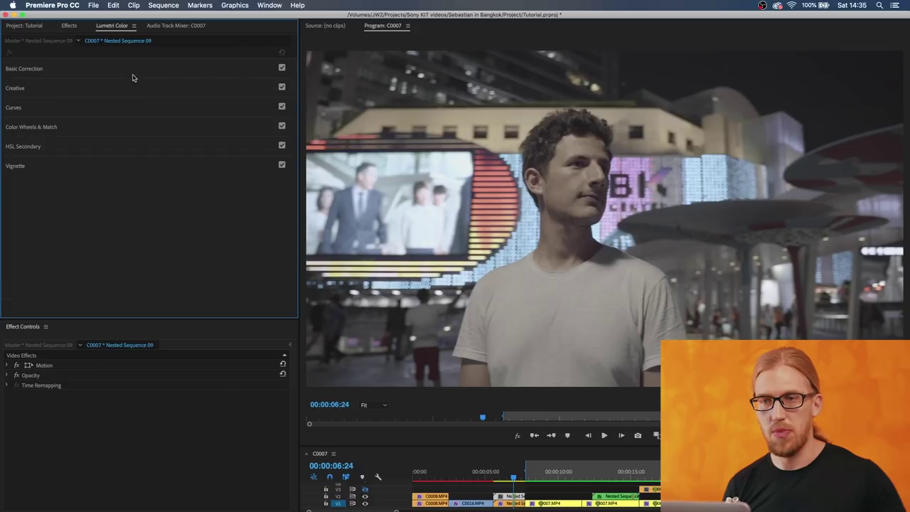
left_click(131, 90)
Step: Load S-log2_+1 stop.cube from the S-LOG 2 WB & EXP folder as the creative look
left_click(134, 102)
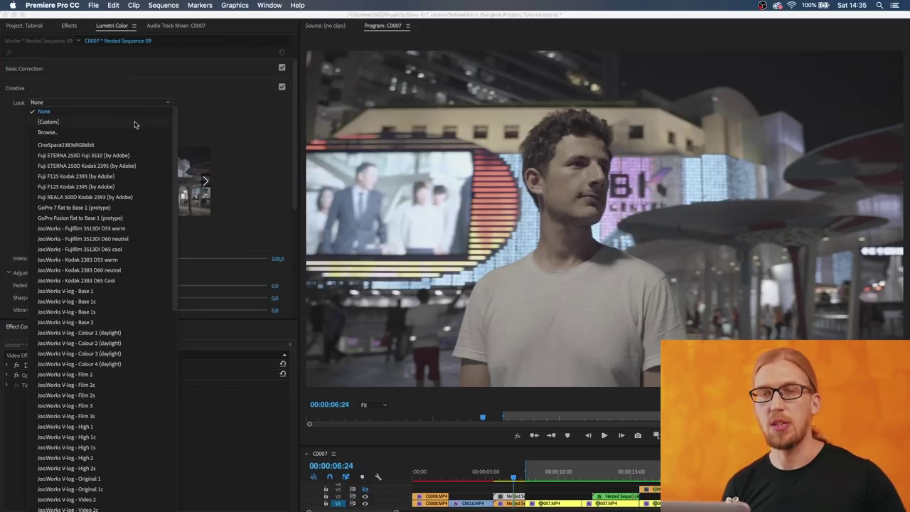
left_click(135, 132)
left_click(331, 135)
double_click(332, 140)
left_click(339, 152)
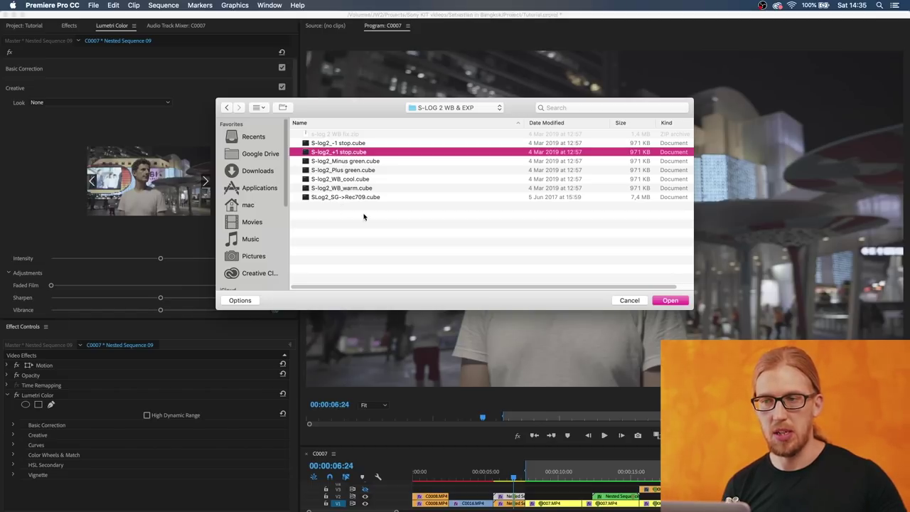
left_click(669, 300)
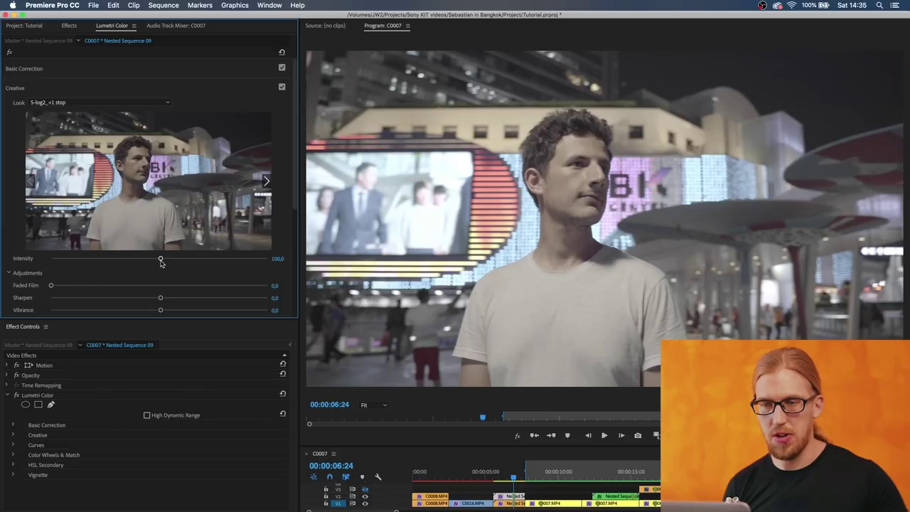
Step: Set C0007's S-log2_+1 stop look Intensity to 200 and save with Cmd+S
left_click_drag(161, 261, 291, 268)
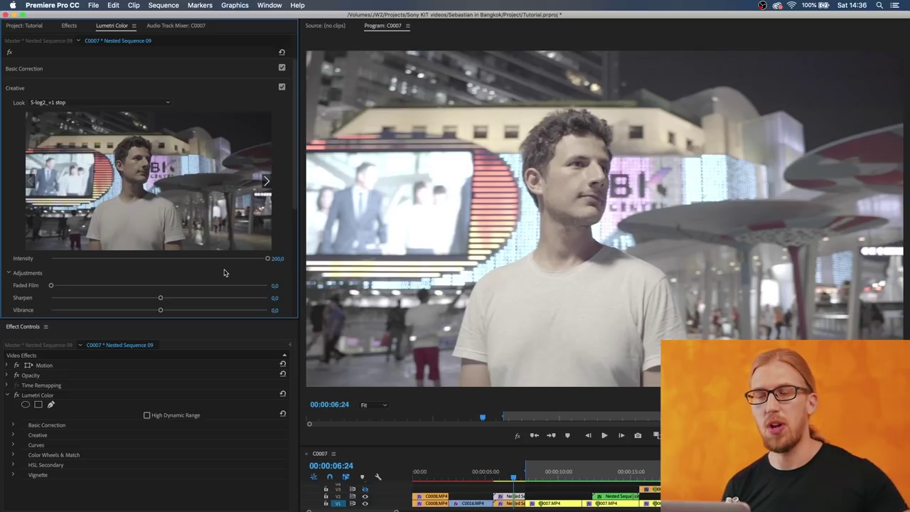
key("super+s")
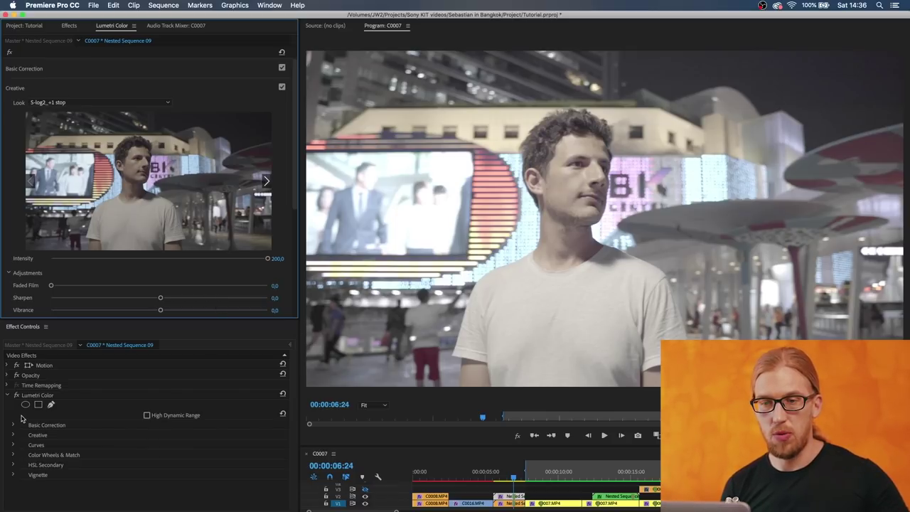
Step: Duplicate Lumetri Color and load the 'S-log2 to rec709 +2exp (free lut)' LUT on the copy
left_click(35, 395)
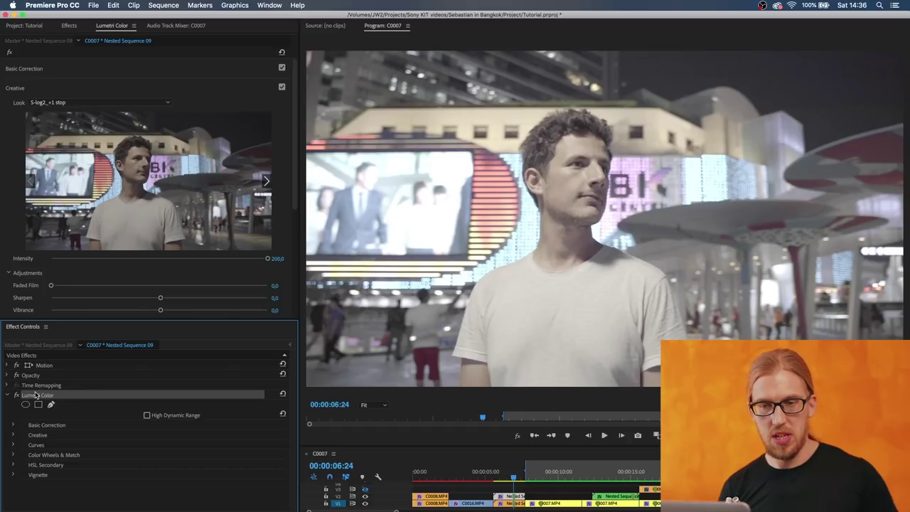
key("super+v")
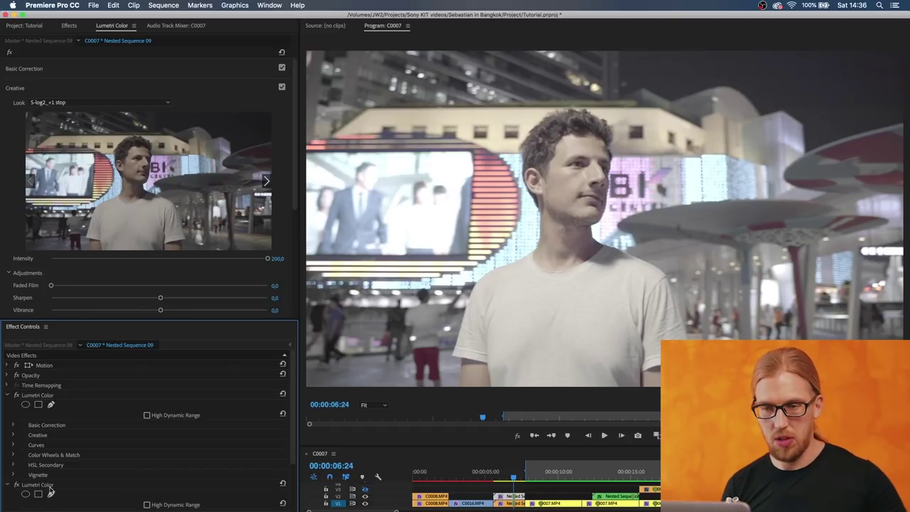
left_click(282, 483)
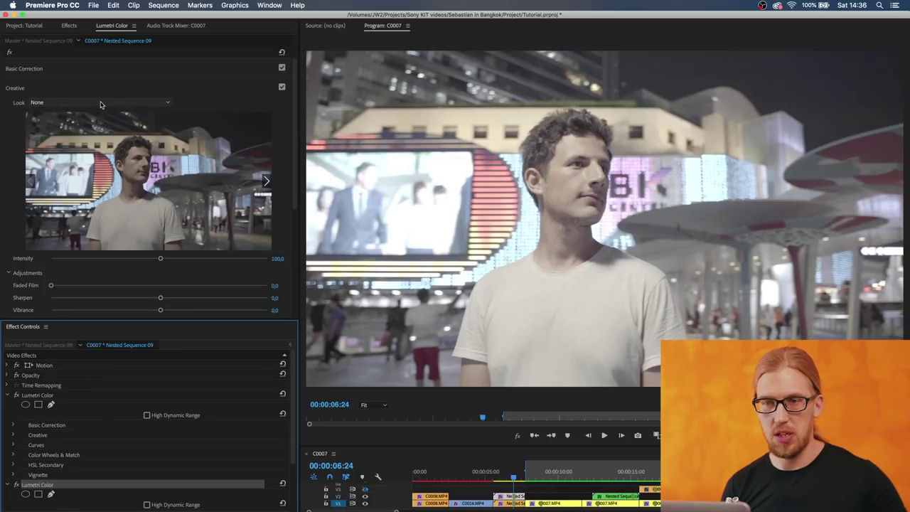
left_click(101, 105)
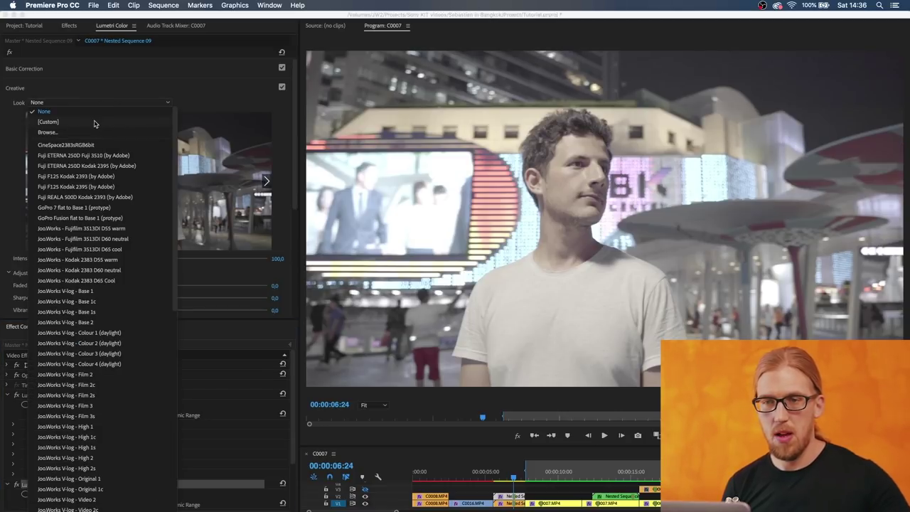
left_click(97, 133)
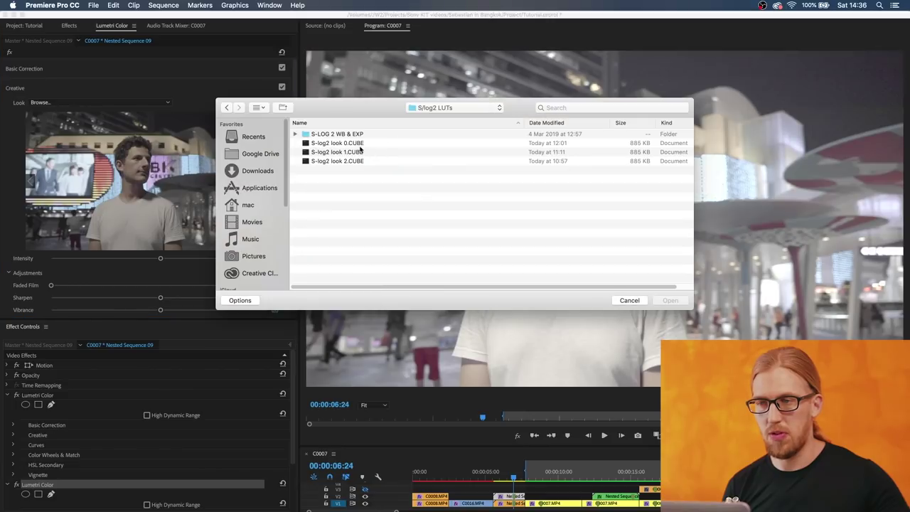
double_click(353, 155)
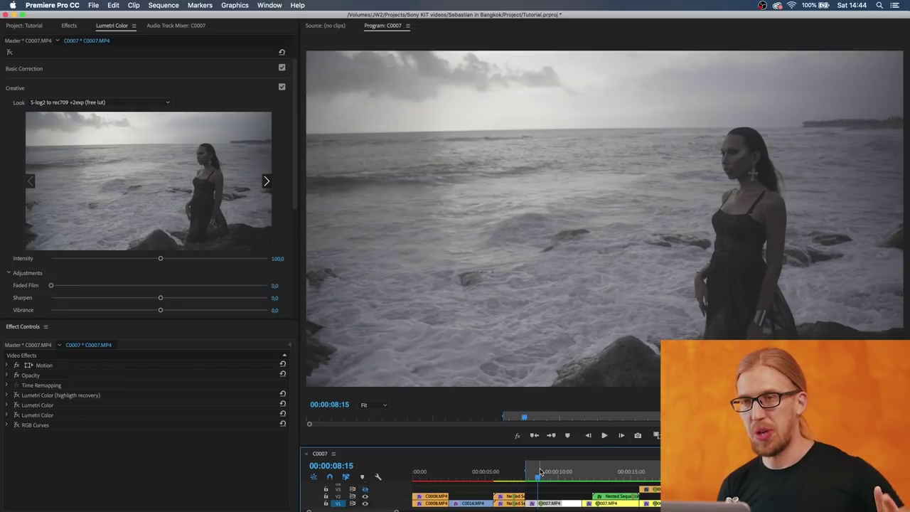
Step: Scrub from 00:00:08:15 through the beach shots to rocky-shore clip C0006 at 00:00:16:18
left_click_drag(540, 473, 572, 478)
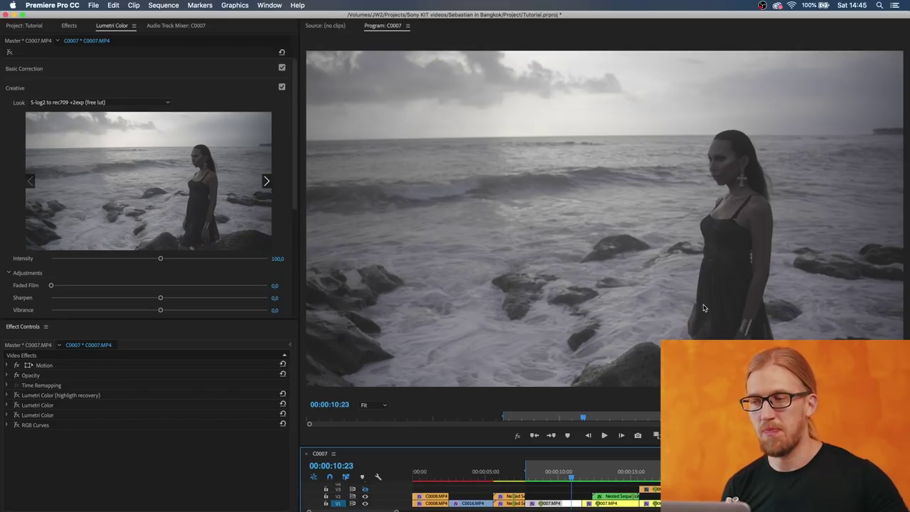
left_click_drag(584, 480, 588, 480)
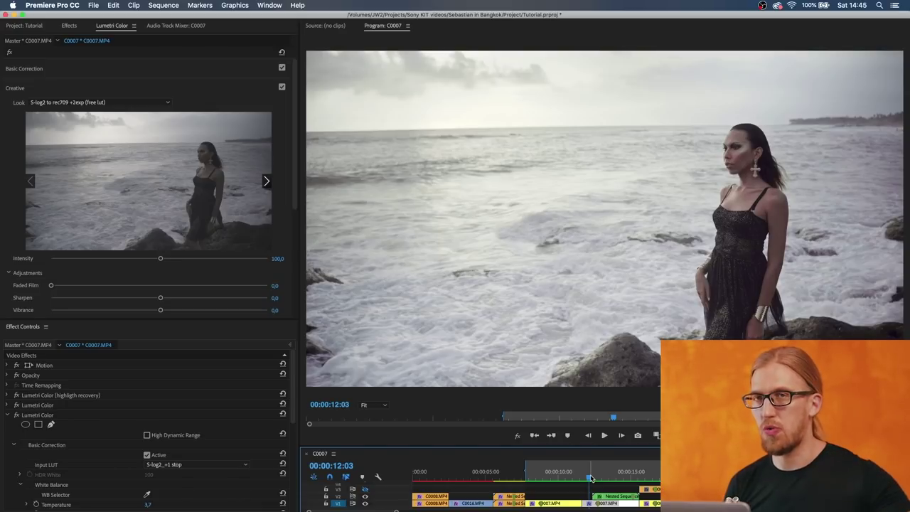
left_click_drag(591, 478, 636, 482)
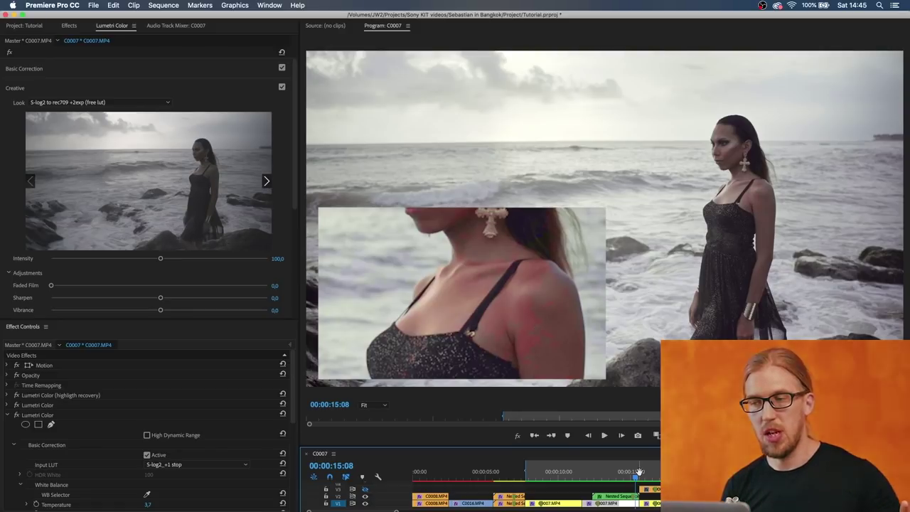
left_click_drag(638, 471, 658, 477)
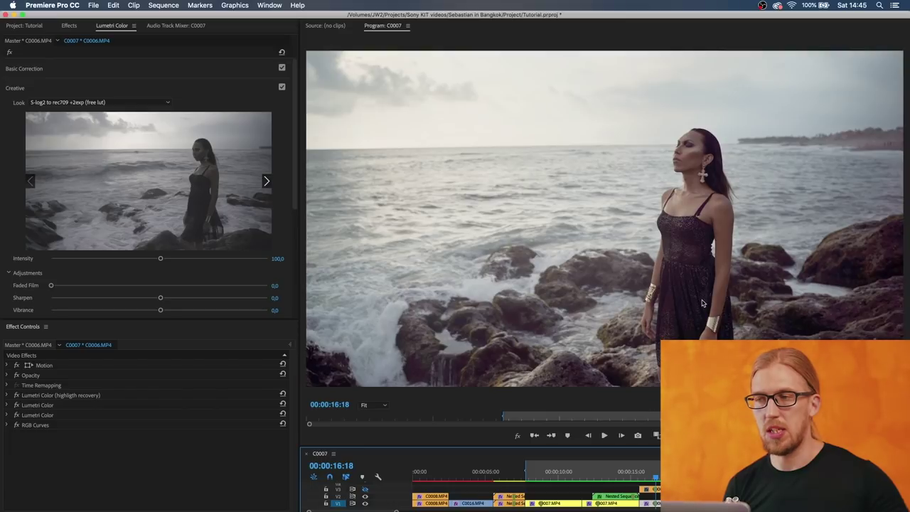
Step: Toggle V3 output off and on to compare the rocks grade, save, then play to the Cine4 vs S-log2 comparison
left_click(365, 496)
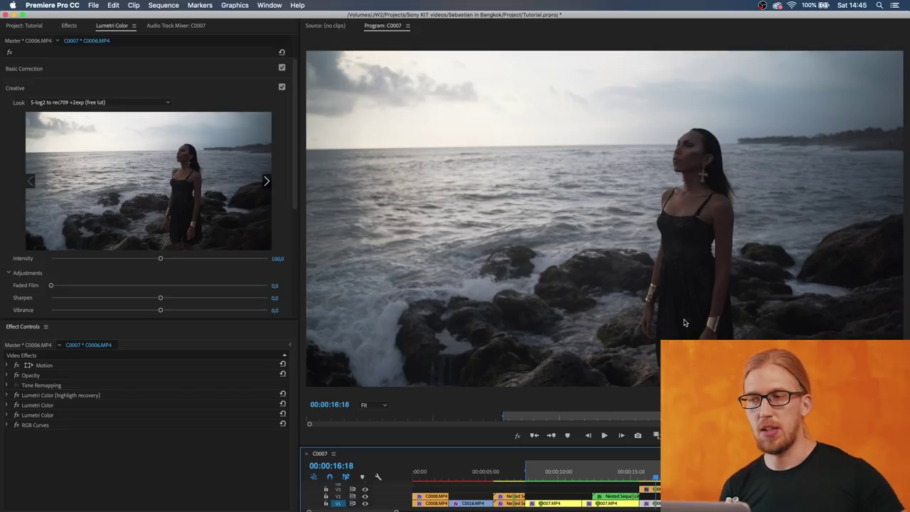
key("super+s")
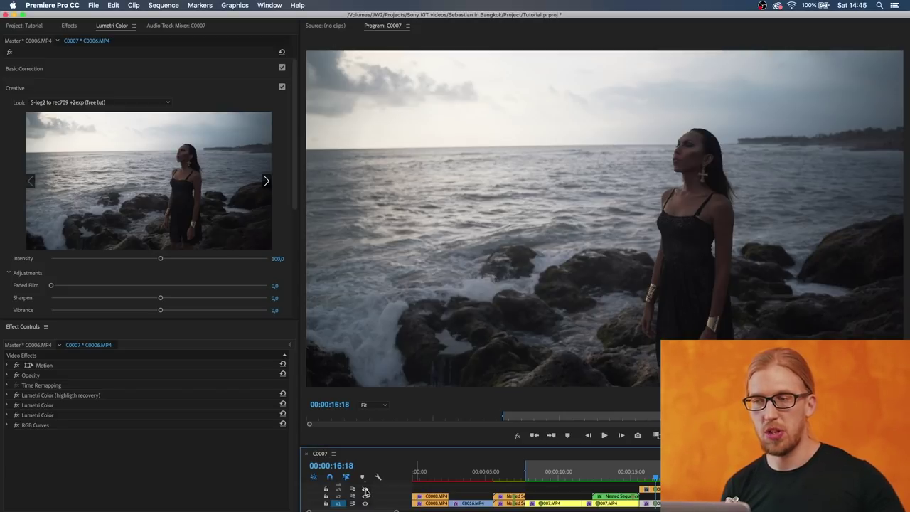
left_click(365, 490)
key("l")
key("l")
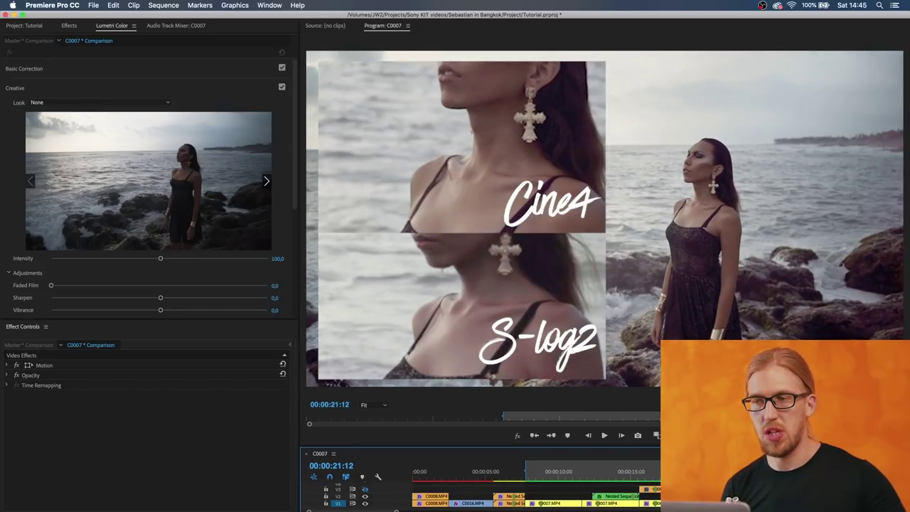